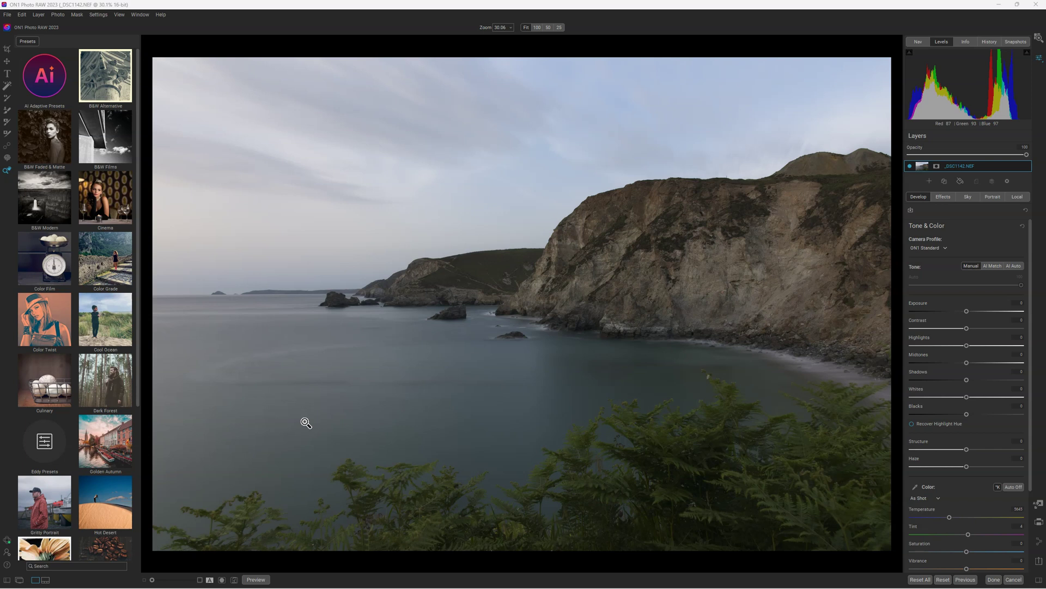
Lower the Exposure and lift the Shadows in Tone & Color.
left_click(300, 424)
mouse_move(967, 312)
left_mouse_down()
mouse_move(949, 310)
mouse_move(961, 314)
left_mouse_up()
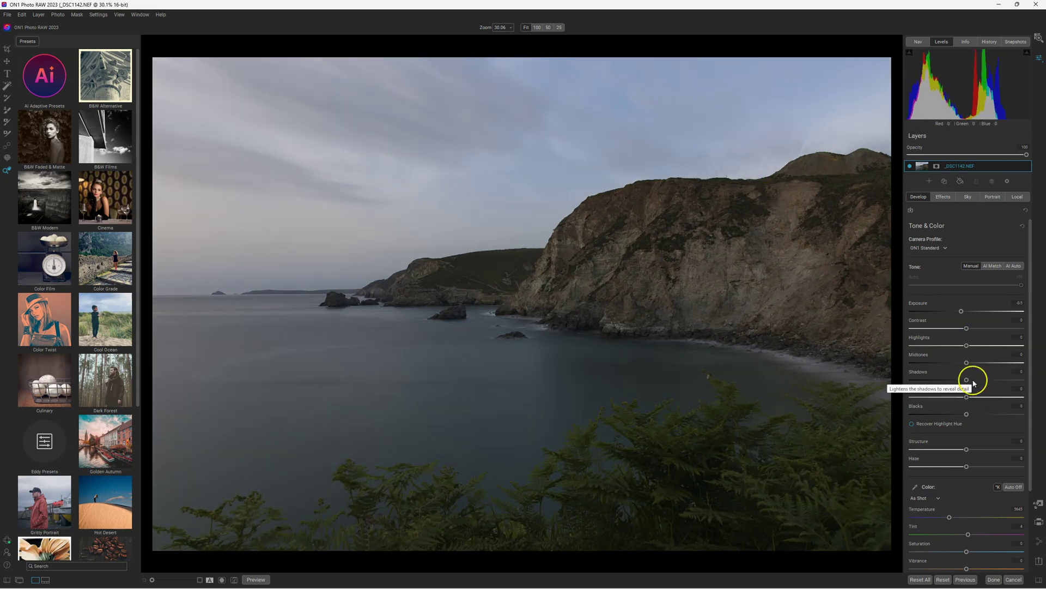
left_click_drag(967, 383, 981, 382)
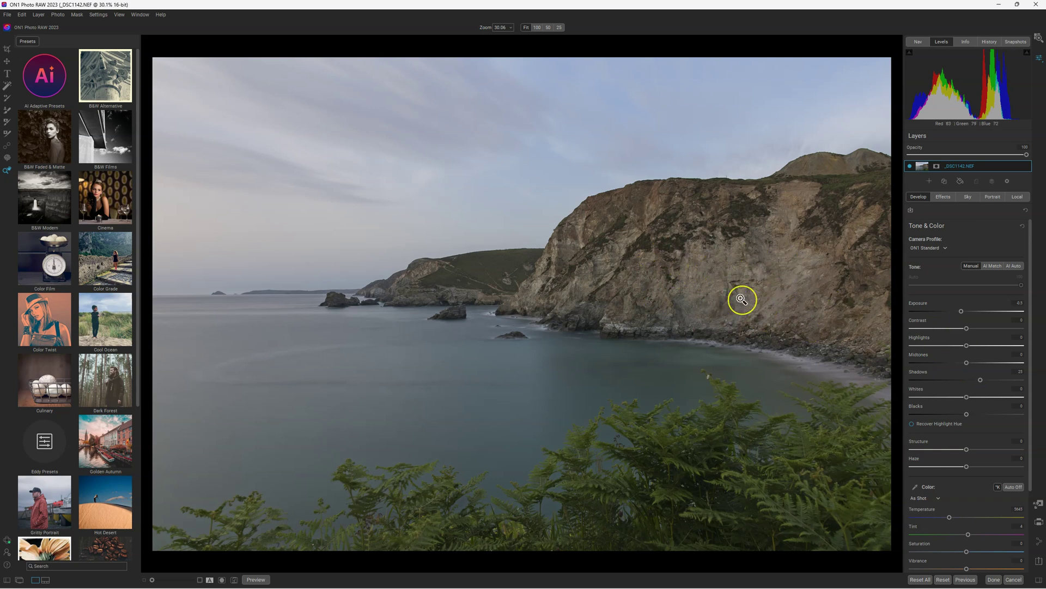
Set Contrast to 24, Highlights to -81 and Midtones to 9, then compare with the original.
left_click(967, 329)
scroll(967, 330, "up", 12)
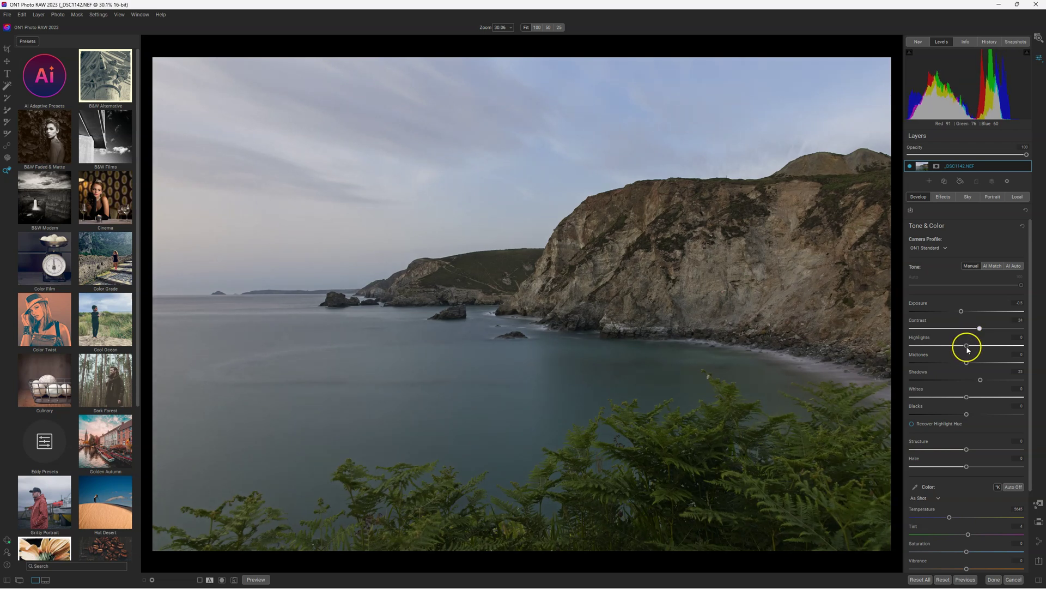
left_click(968, 347)
scroll(967, 347, "down", 5)
scroll(968, 350, "down", 20)
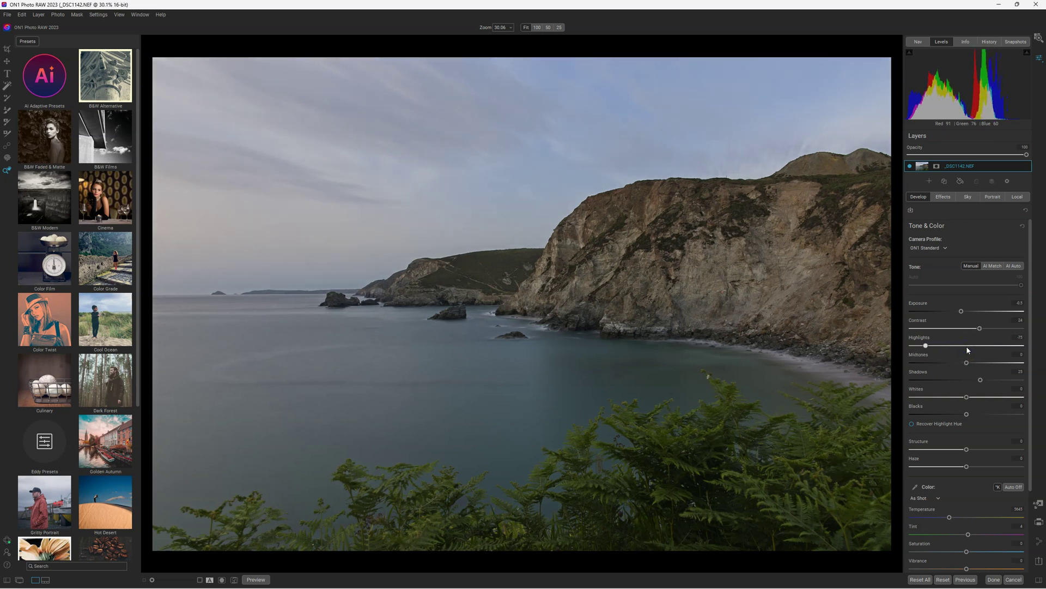
scroll(968, 350, "up", 3)
left_click(967, 363)
scroll(968, 364, "up", 3)
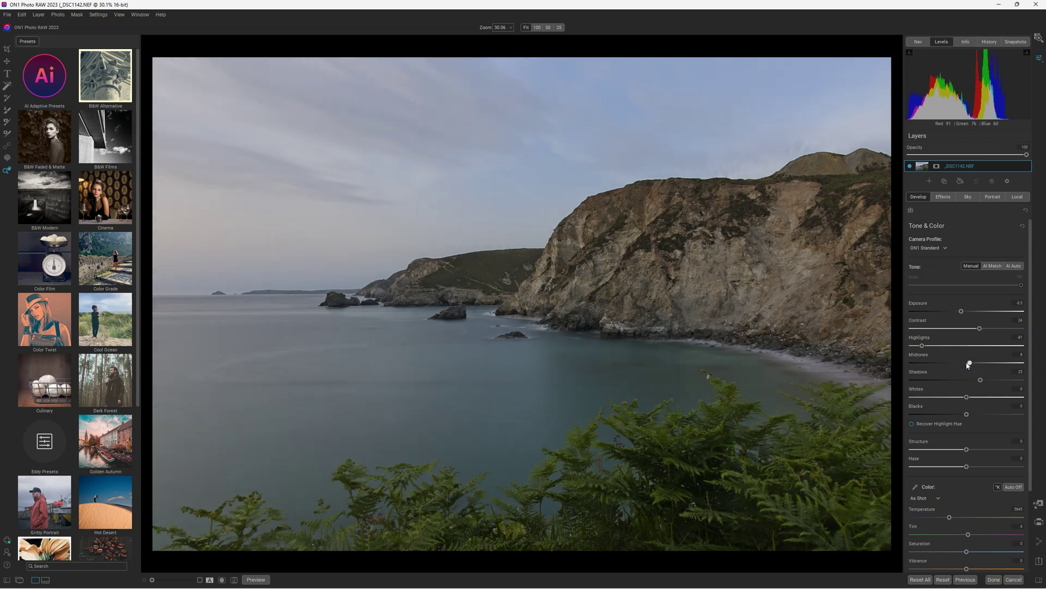
scroll(967, 365, "up", 3)
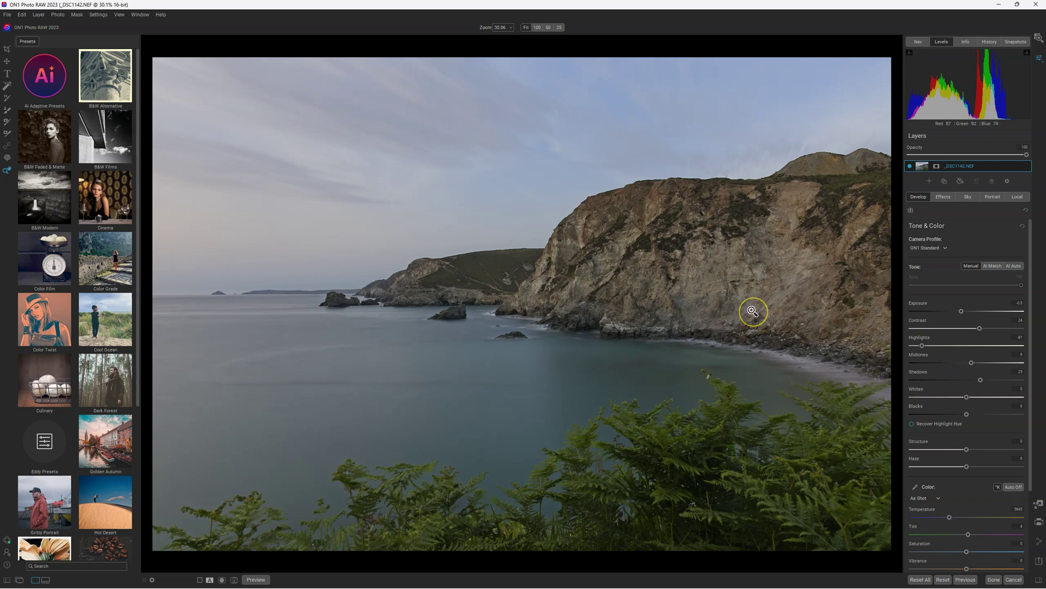
key("ctrl+p")
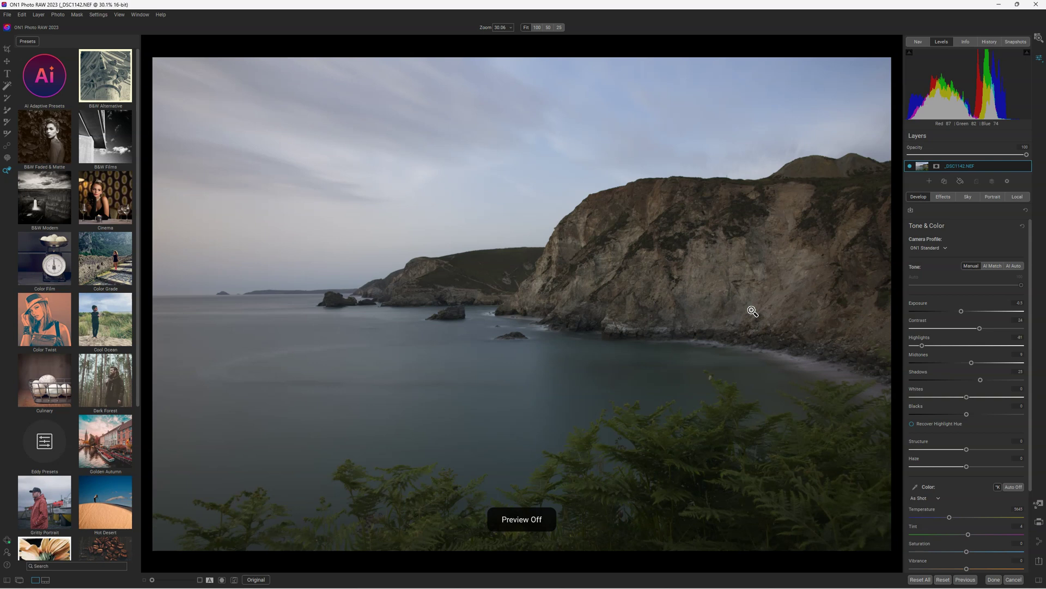
key("ctrl+p")
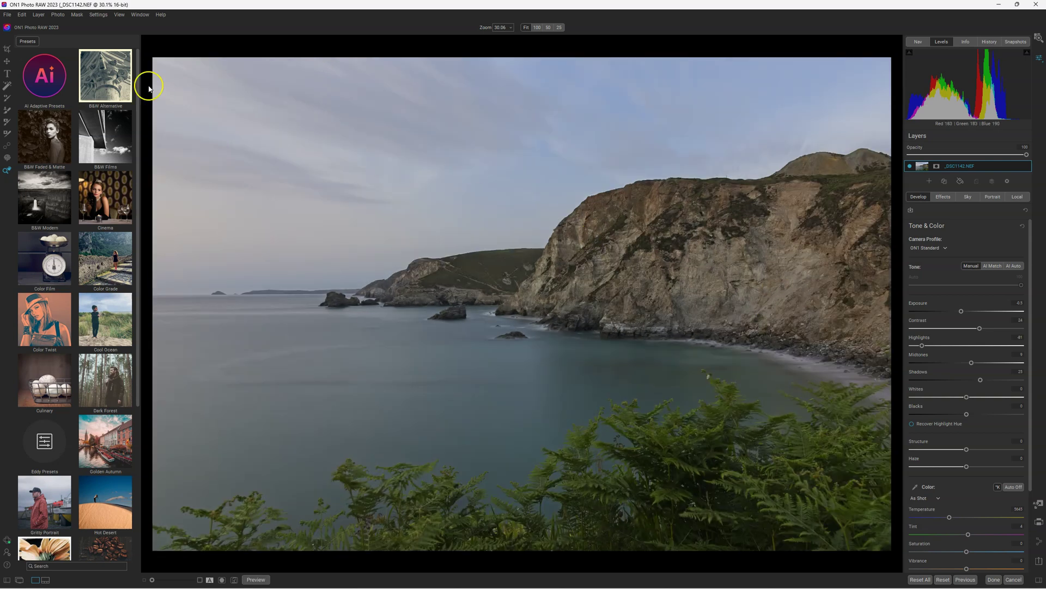
Use Super Select AI to add the distant cliffs and the near cliff to the mask.
left_click(7, 87)
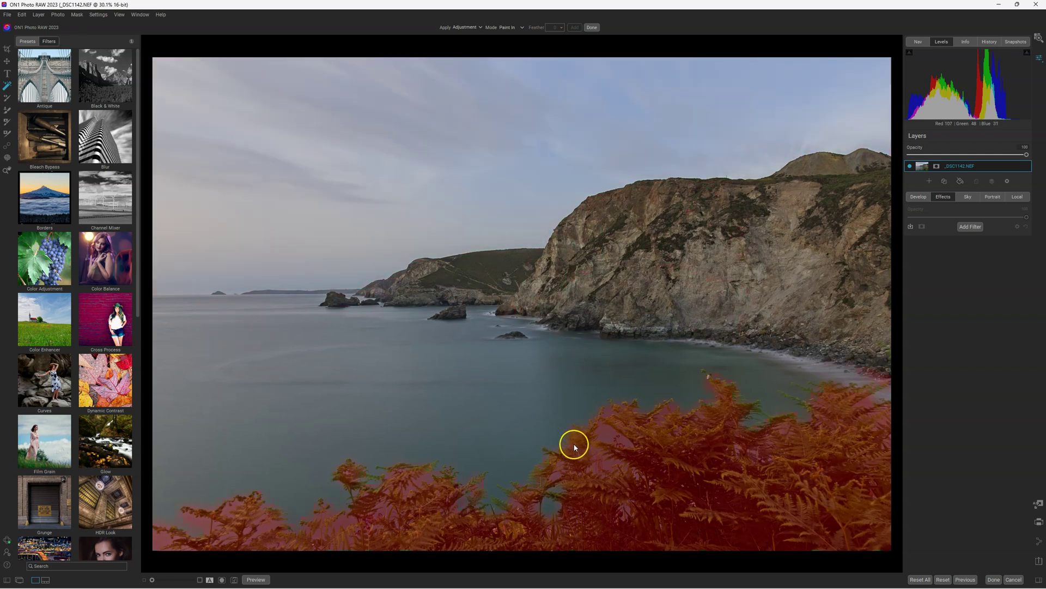
left_click(478, 262)
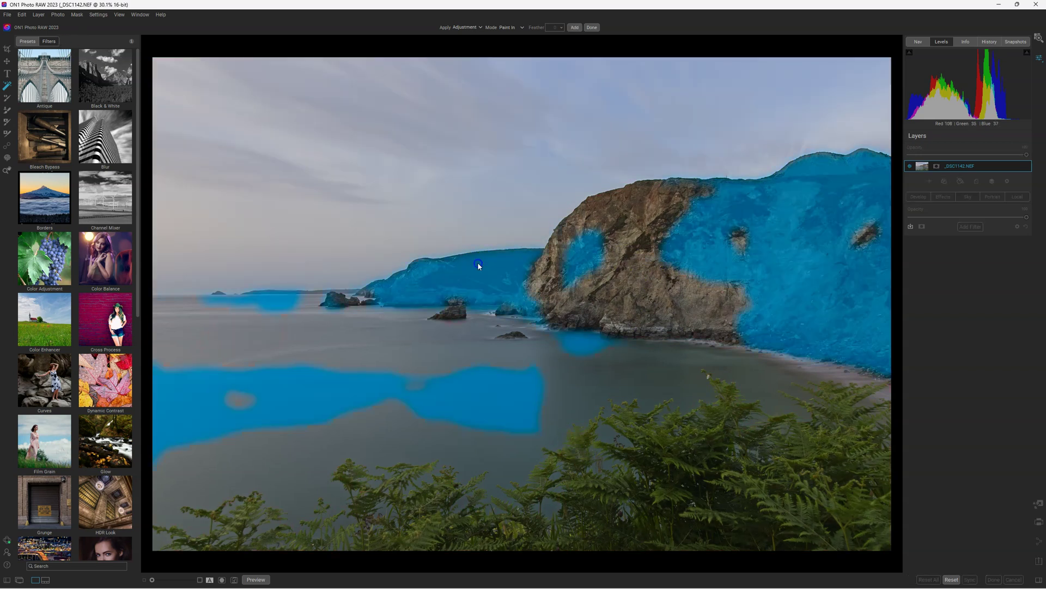
left_click(647, 274)
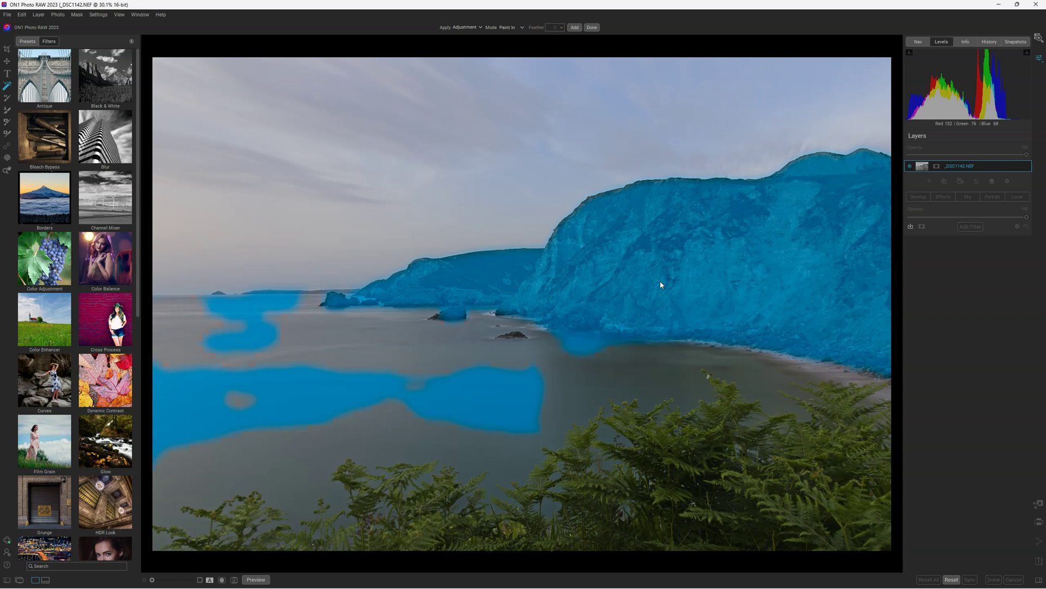
right_click(608, 245)
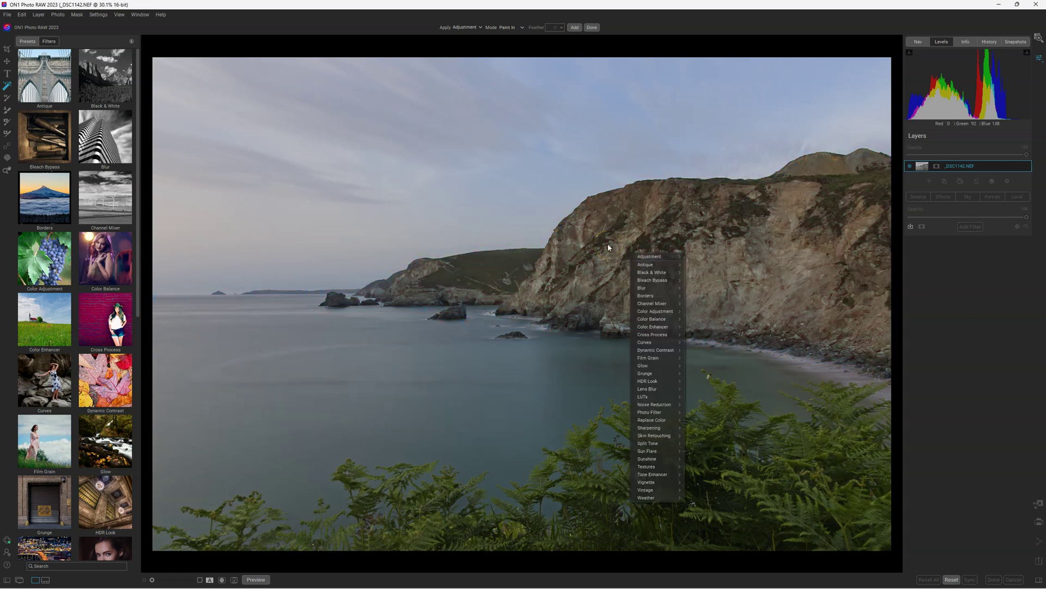
mouse_move(647, 258)
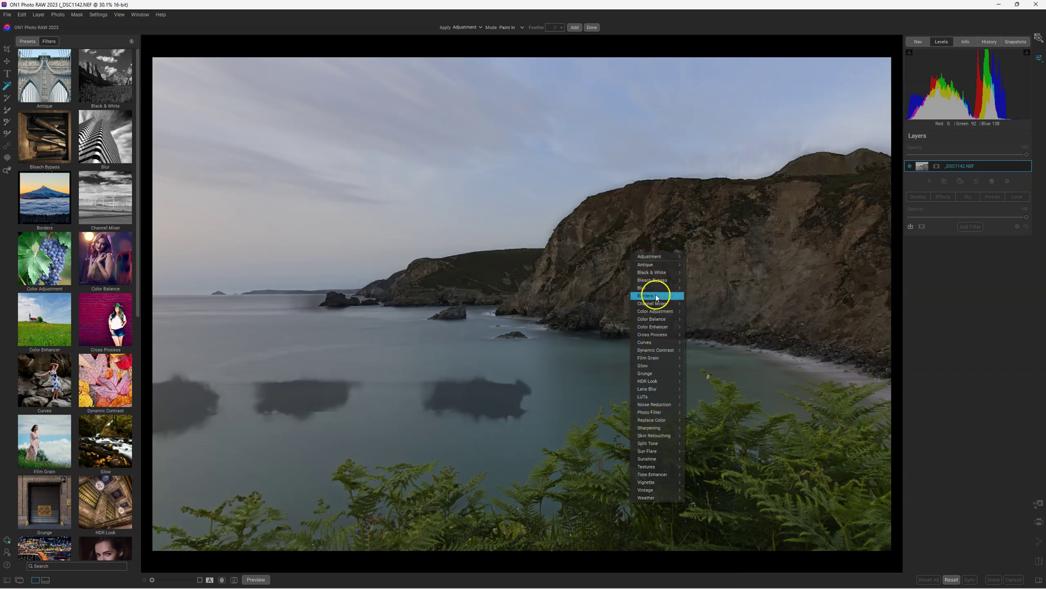
left_click(659, 256)
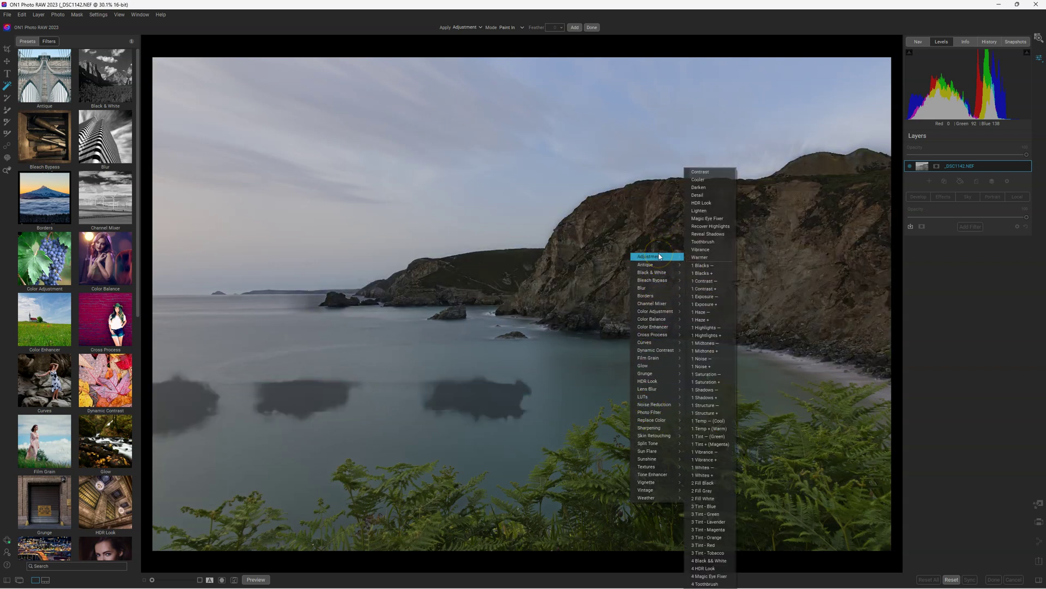
left_click(574, 226)
left_click(104, 38)
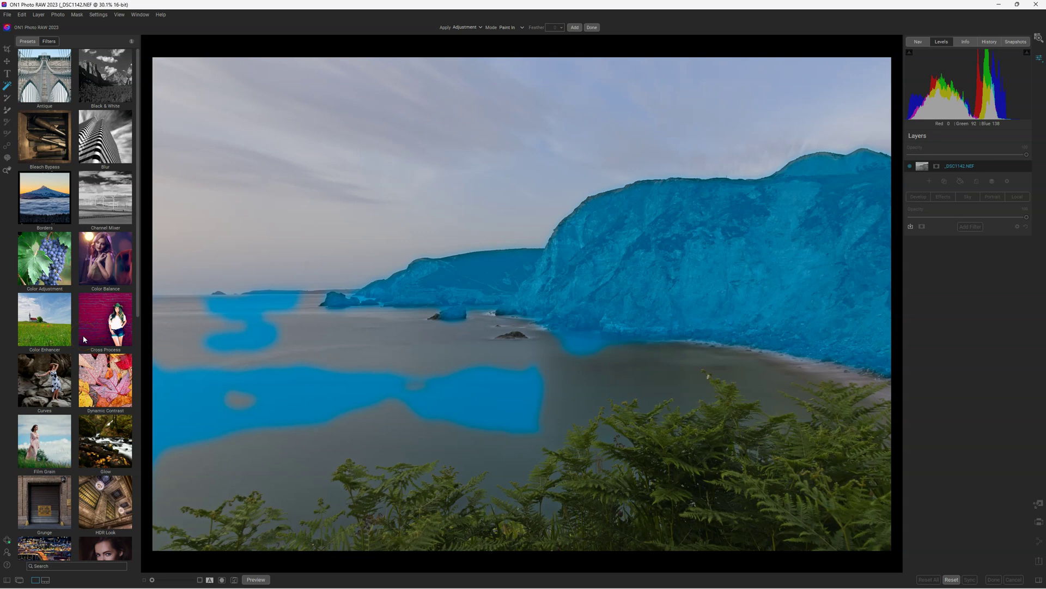
Open Dynamic Contrast and preview the Eddy, Grunge Contrast, Soft, Natural, Surreal and Texture Enhancer looks.
scroll(83, 335, "down", 4)
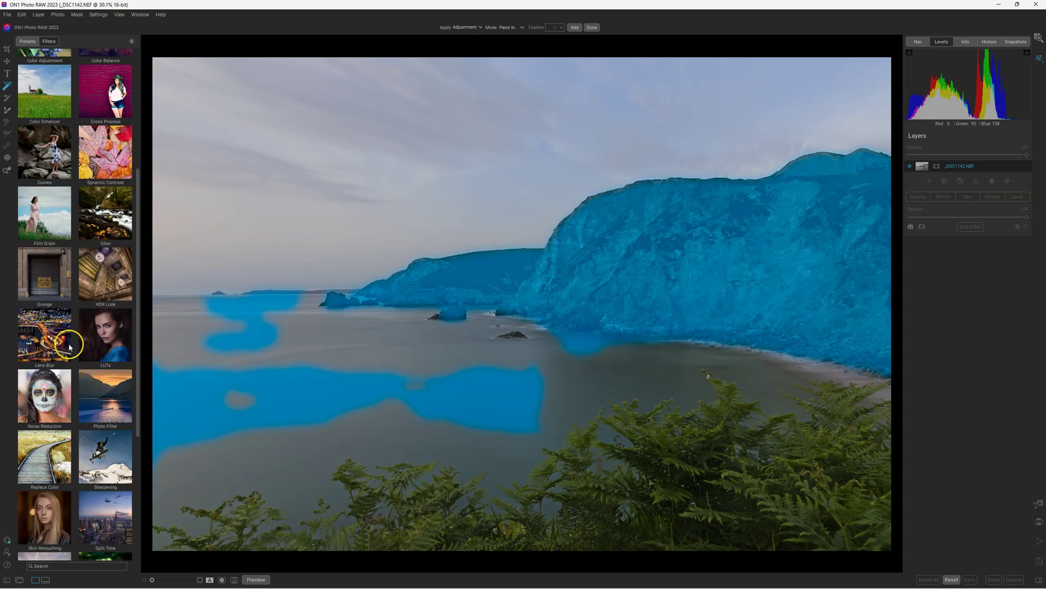
left_click(105, 159)
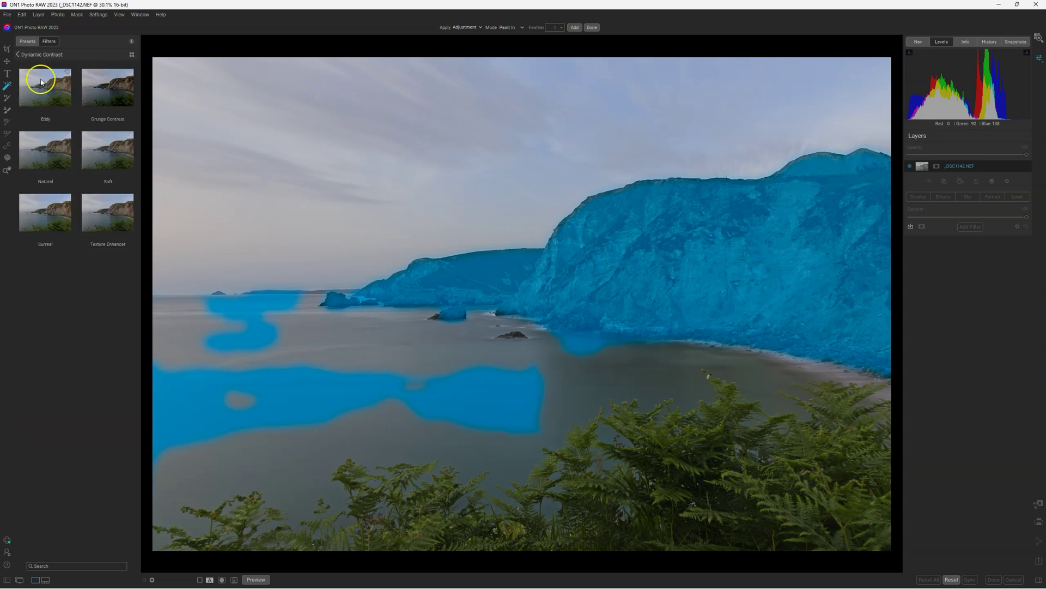
left_click(41, 86)
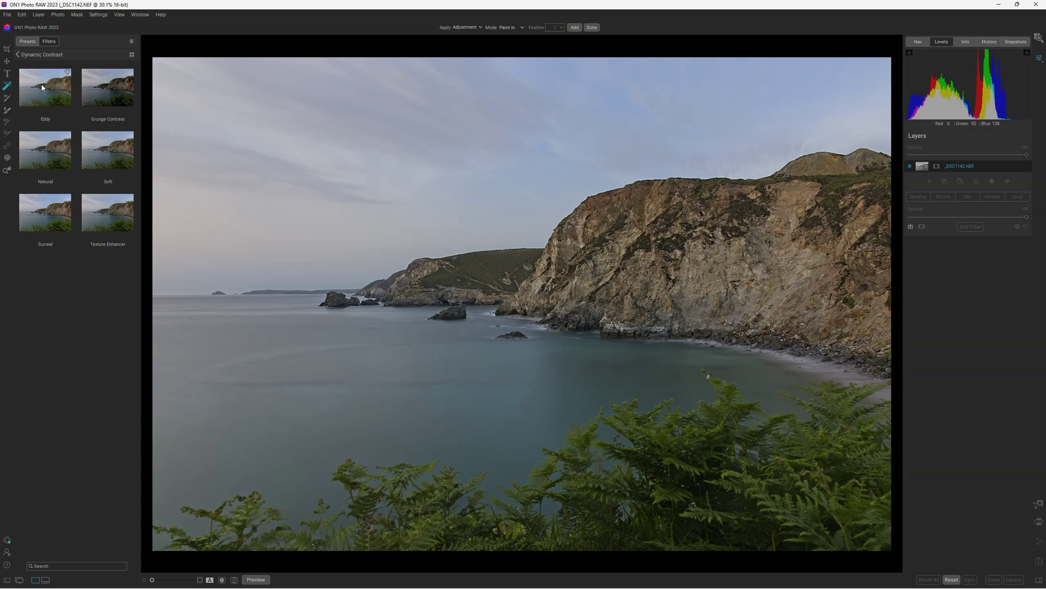
left_click(112, 95)
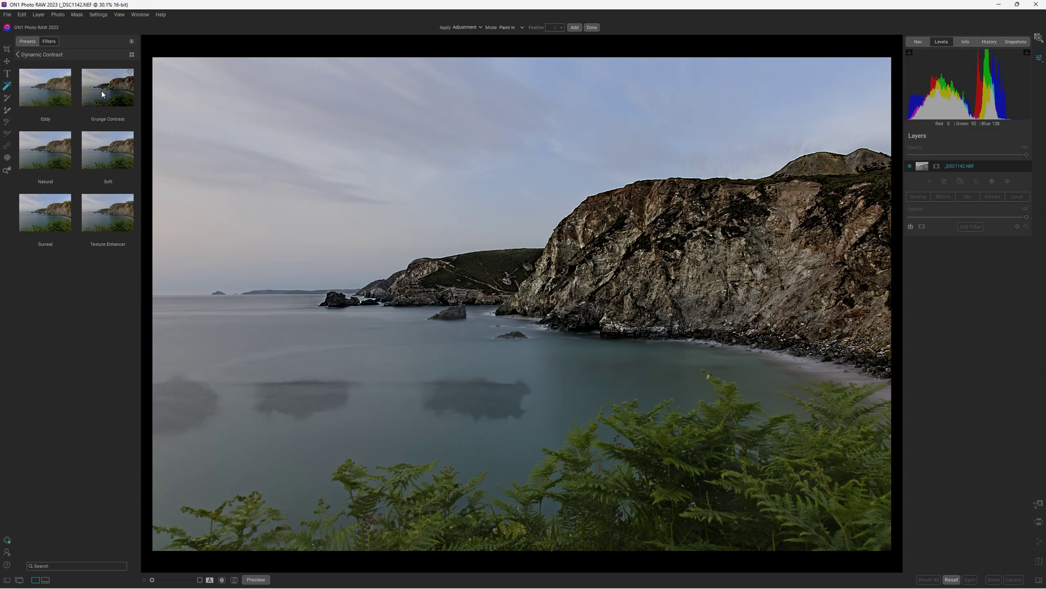
left_click(105, 148)
left_click(35, 166)
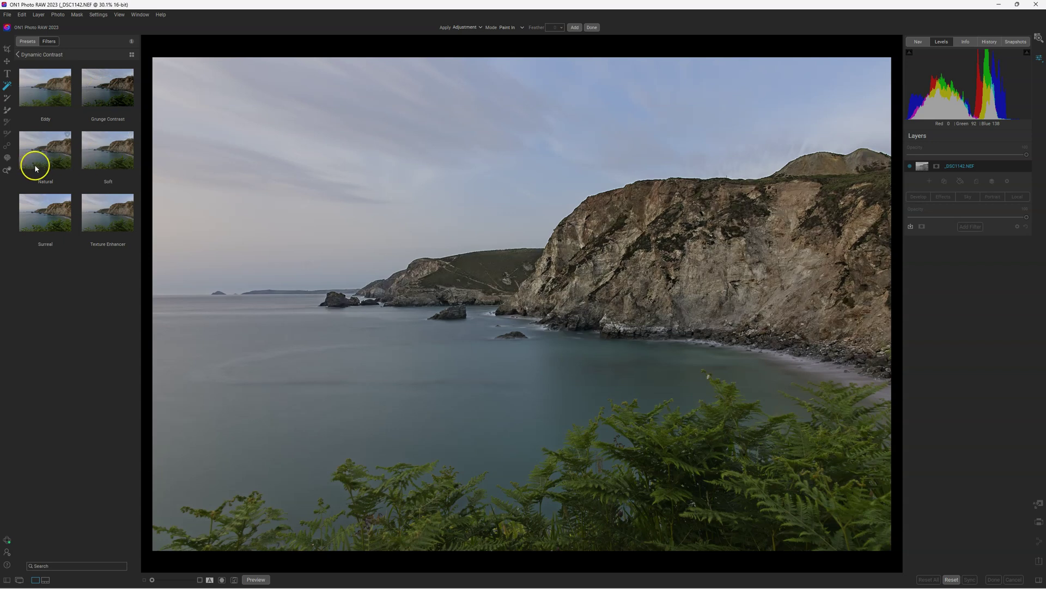
left_click(49, 221)
left_click(104, 220)
Compare the Eddy, Grunge Contrast, Texture Enhancer, Soft and Surreal looks again.
left_click(42, 89)
left_click(52, 89)
left_click(56, 91)
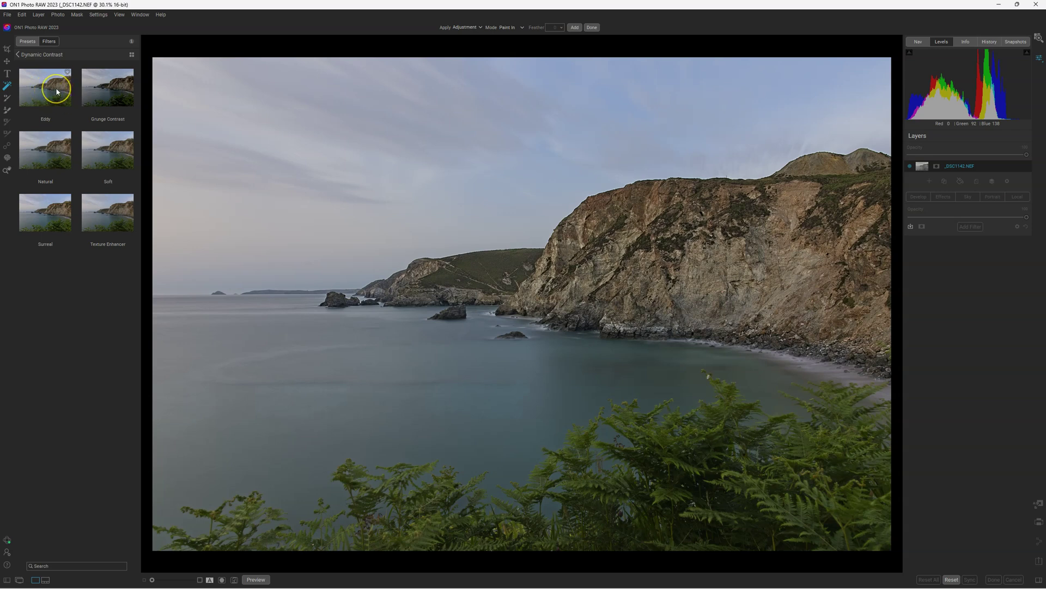
left_click(100, 93)
left_click(114, 210)
left_click(110, 147)
left_click(58, 215)
left_click(115, 84)
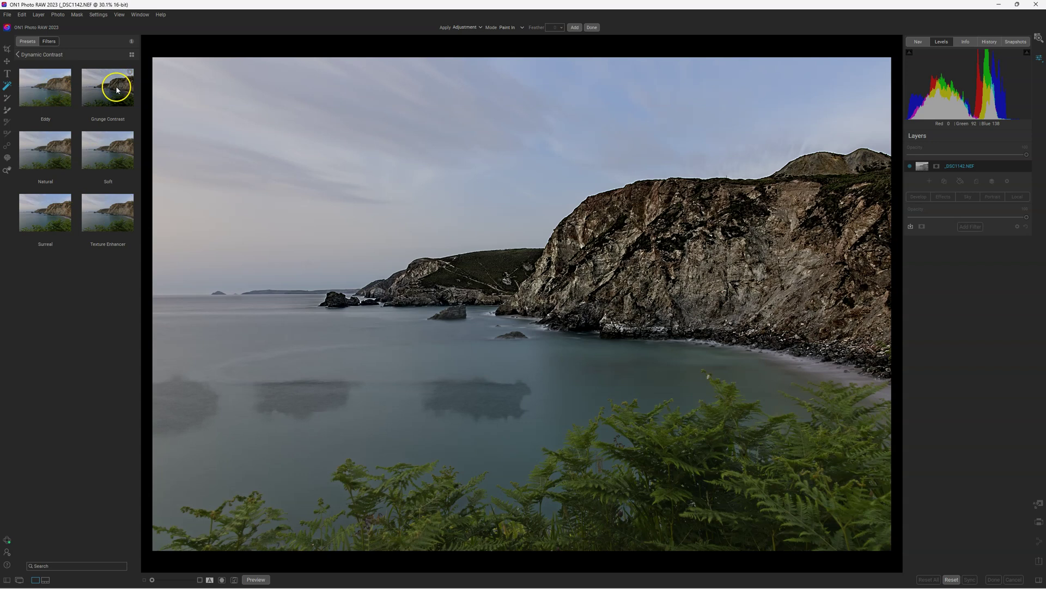
Pick the Natural look and apply it to the Super Select cliff mask.
left_click(45, 155)
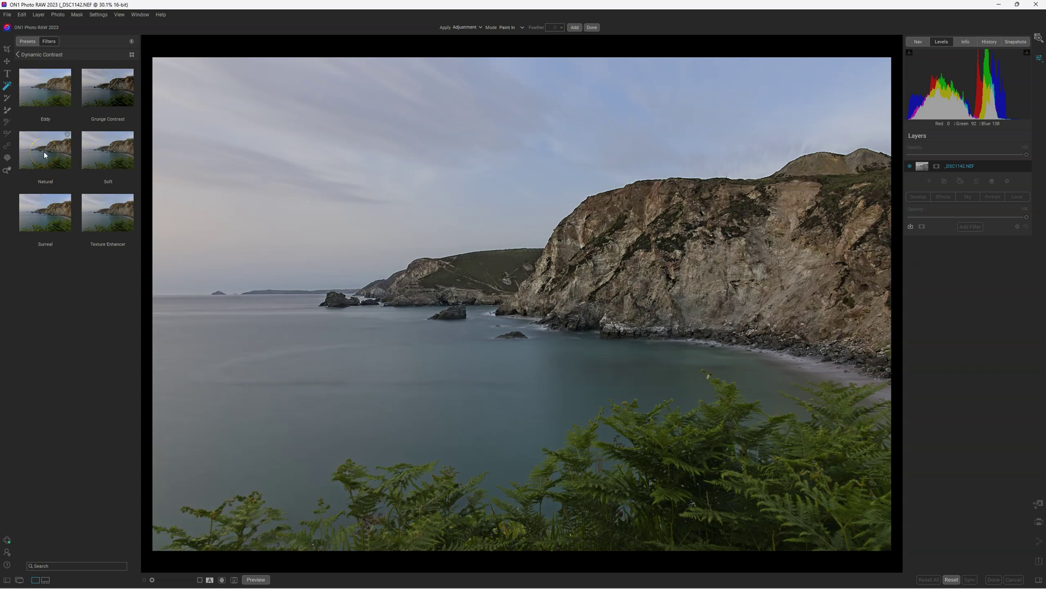
left_click(45, 155)
mouse_move(260, 238)
left_mouse_down()
mouse_move(492, 322)
mouse_move(777, 364)
mouse_move(854, 345)
left_mouse_up()
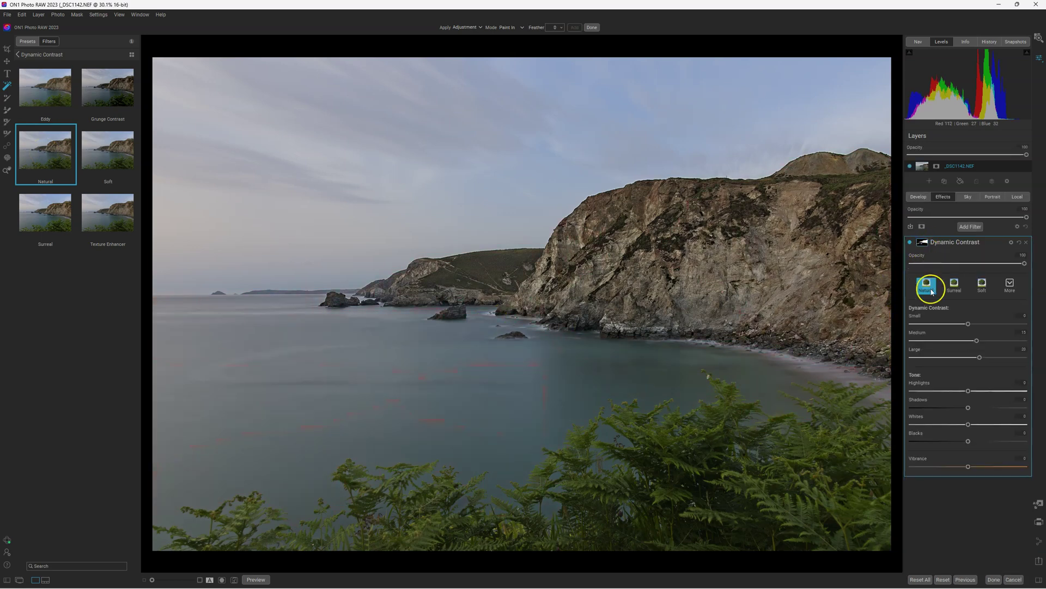
Compare the Dynamic Contrast filter off and on, then open its mask settings.
left_click(910, 243)
left_click(910, 243)
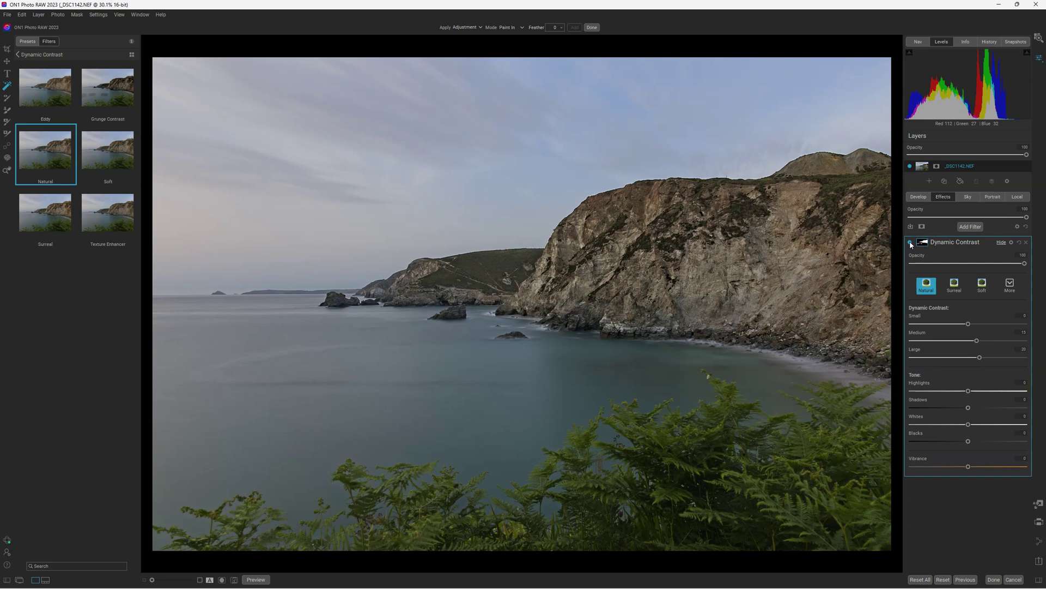
left_click(924, 242)
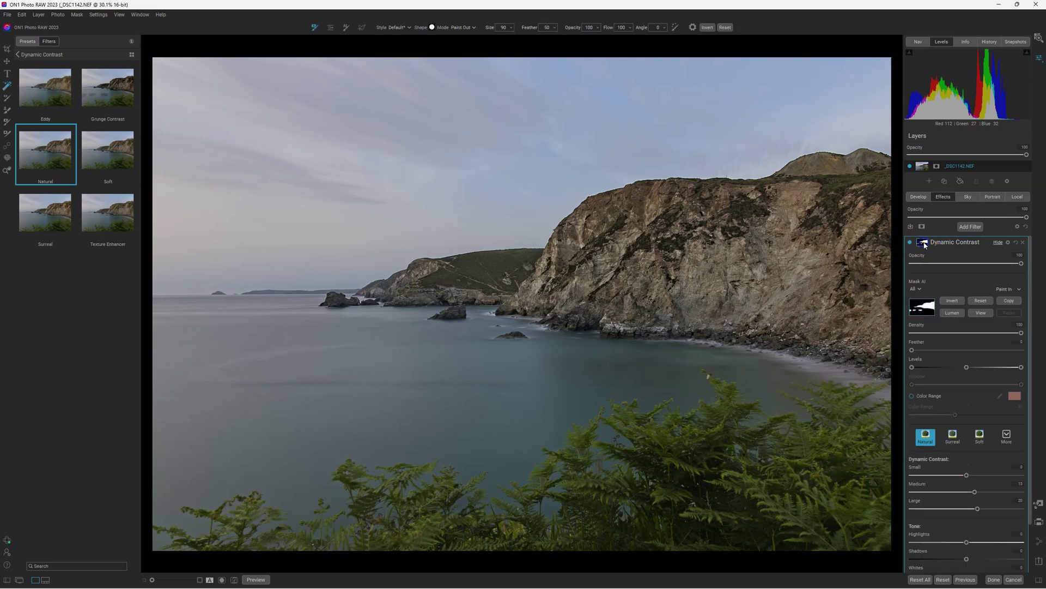
Show the mask in black and white and paint out the fern blobs with a size-600 brush.
left_click(985, 313)
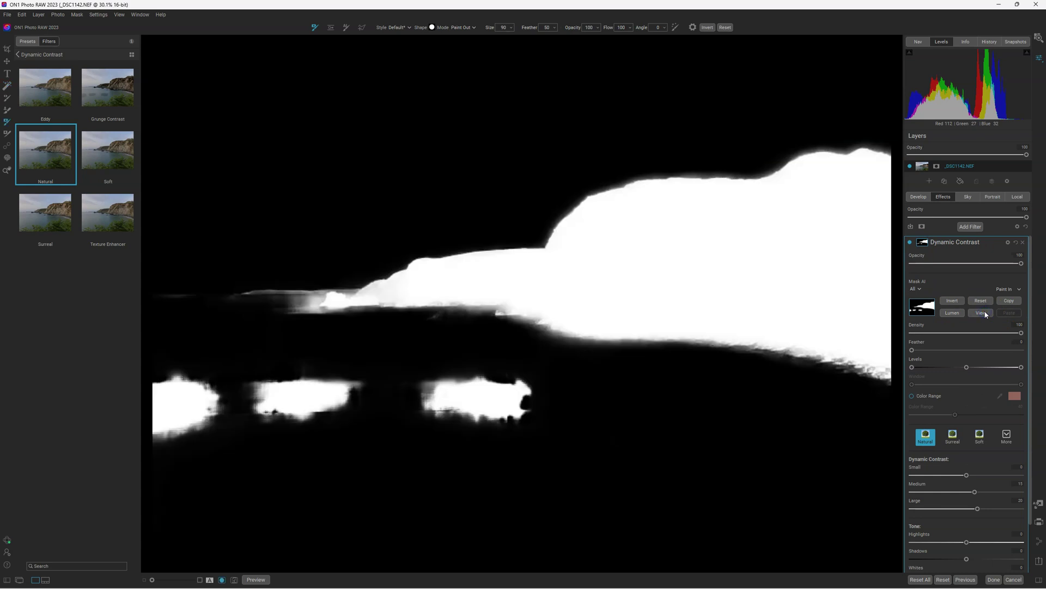
scroll(557, 377, "up", 5)
mouse_move(557, 376)
left_mouse_down()
mouse_move(523, 403)
mouse_move(338, 376)
mouse_move(163, 399)
mouse_move(300, 429)
mouse_move(252, 404)
left_mouse_up()
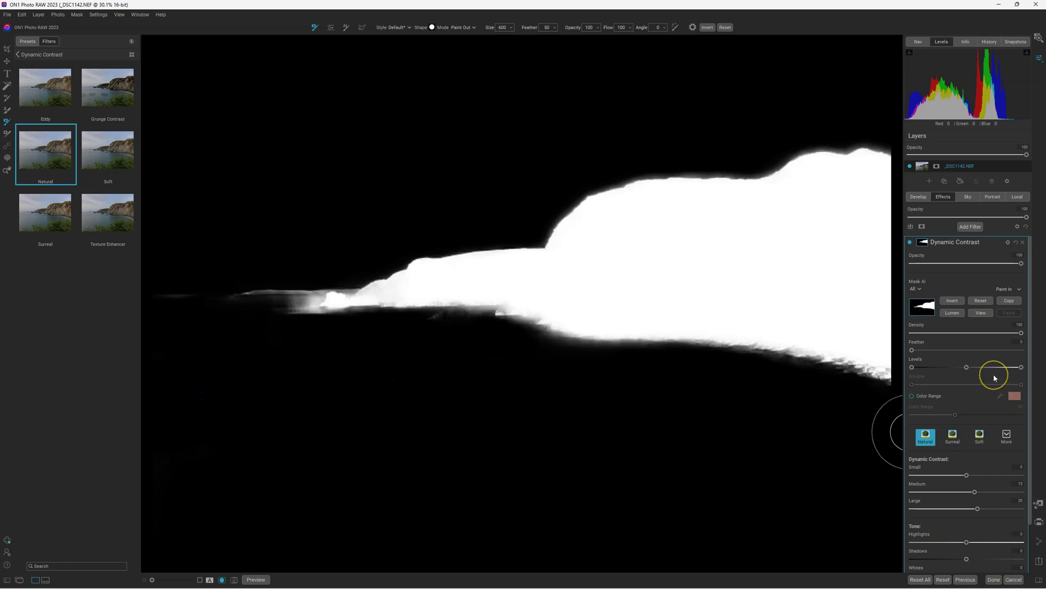
Drag the mask Levels handles right to tighten the edges and set Feather to 17.
left_click(912, 368)
left_click_drag(911, 368, 964, 366)
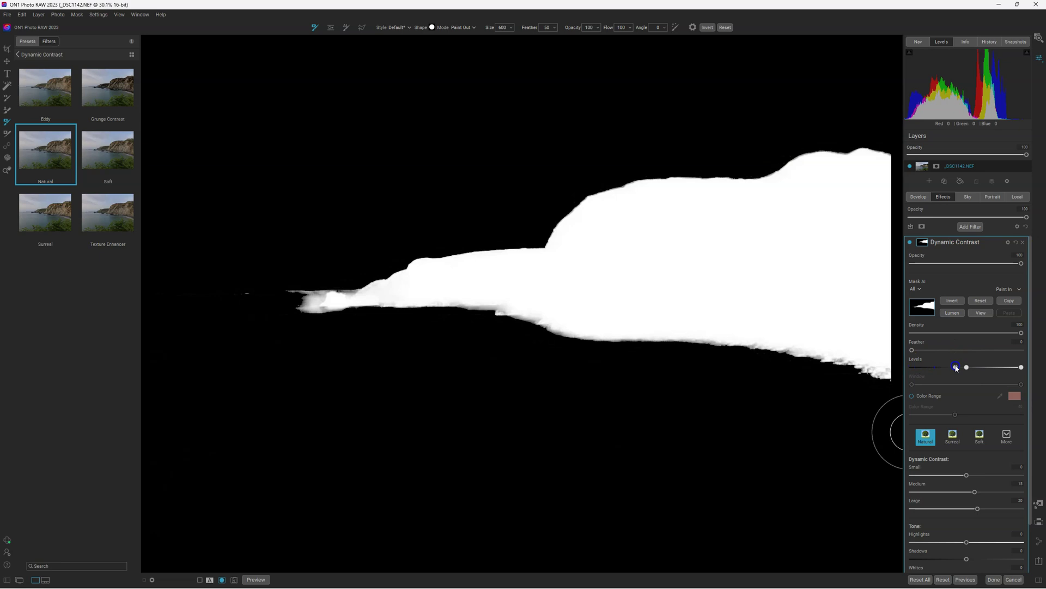
left_click_drag(966, 367, 1009, 369)
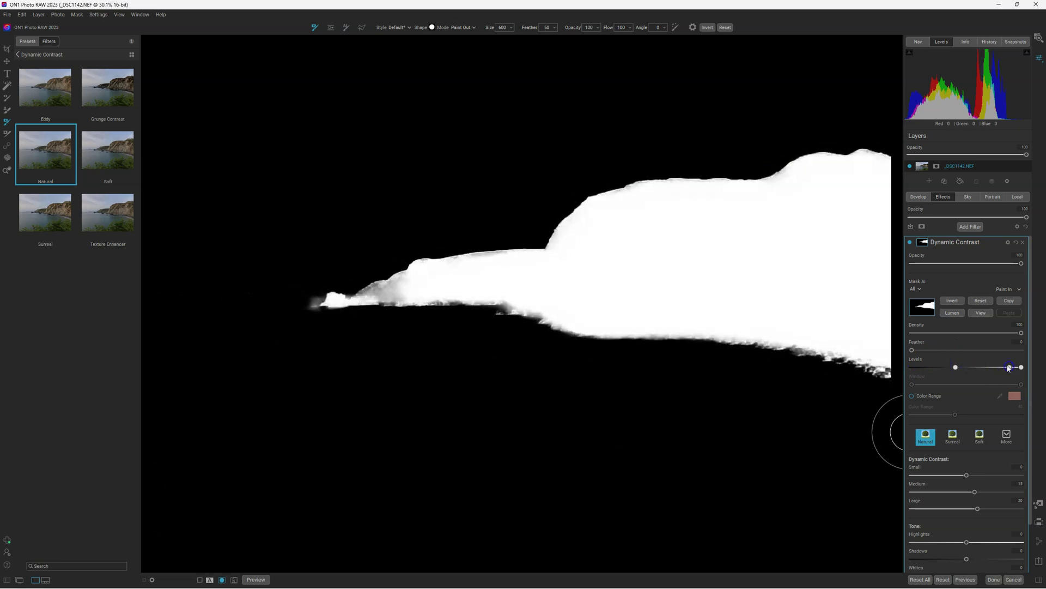
left_click_drag(912, 349, 930, 352)
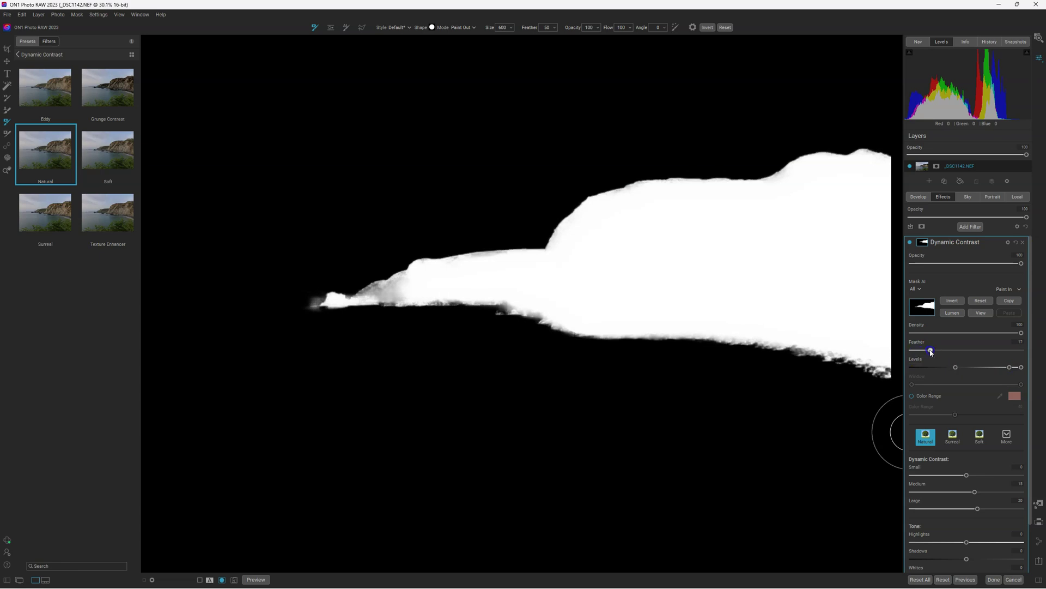
Leave mask view, compare the filter, then set Small to -21, Medium to 8 and Large to 5.
left_click(978, 313)
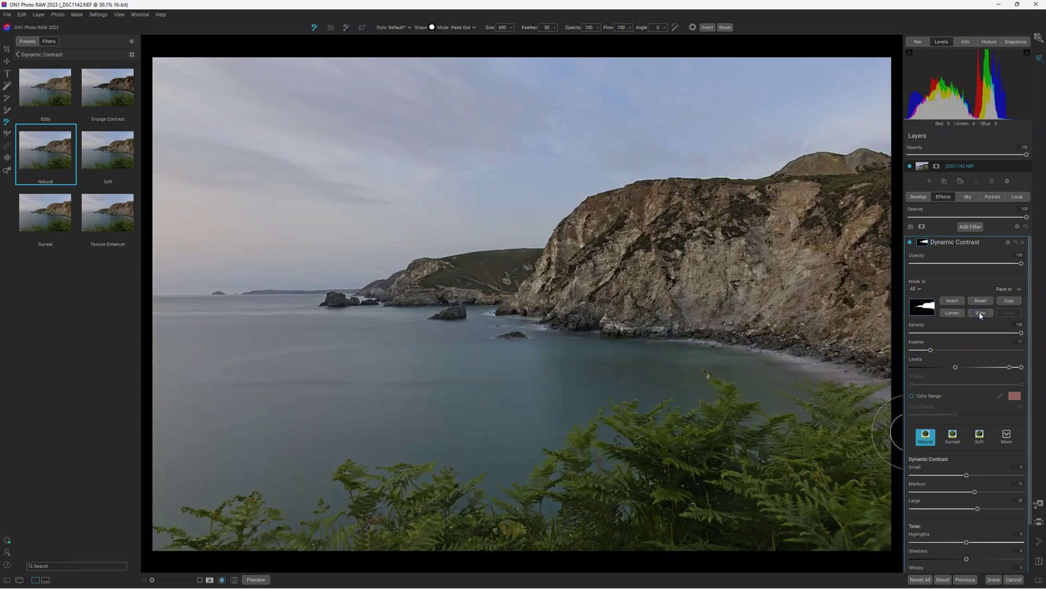
left_click(910, 242)
left_click(910, 242)
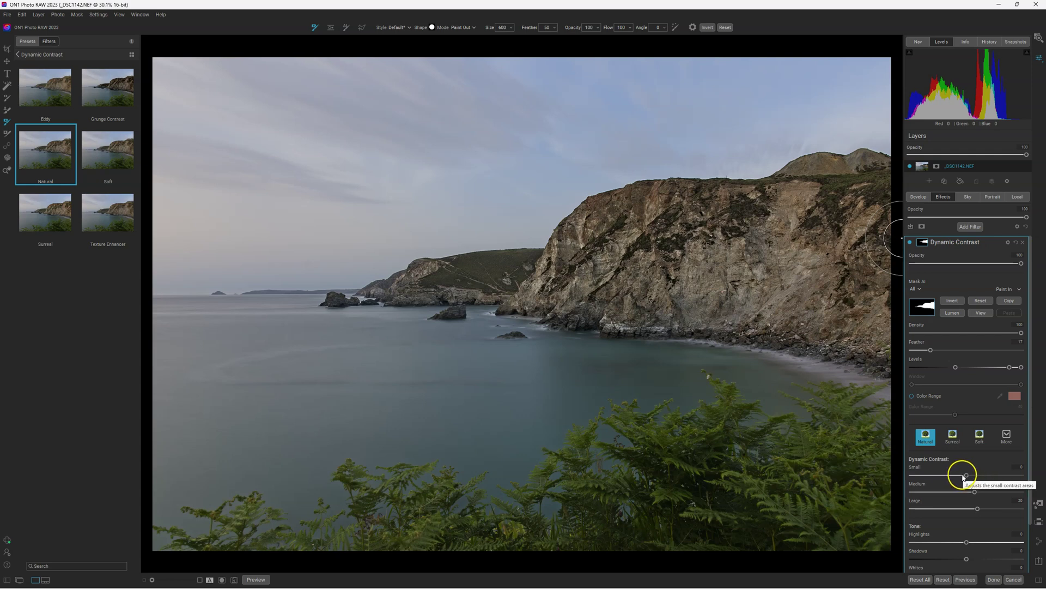
left_click_drag(969, 476, 966, 476)
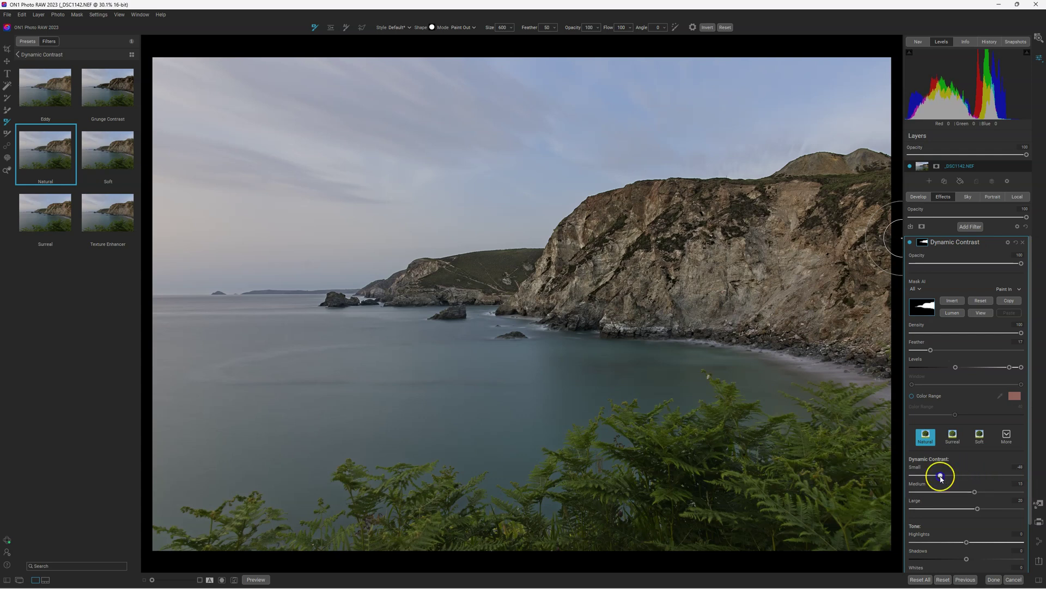
mouse_move(974, 491)
left_mouse_down()
mouse_move(946, 491)
mouse_move(971, 491)
mouse_move(971, 509)
left_mouse_up()
mouse_move(1021, 264)
left_mouse_down()
mouse_move(900, 268)
mouse_move(1022, 263)
left_mouse_up()
Set the Dynamic Contrast blend mode to Hard Light, lower its opacity, and compare before and after.
left_click(1009, 242)
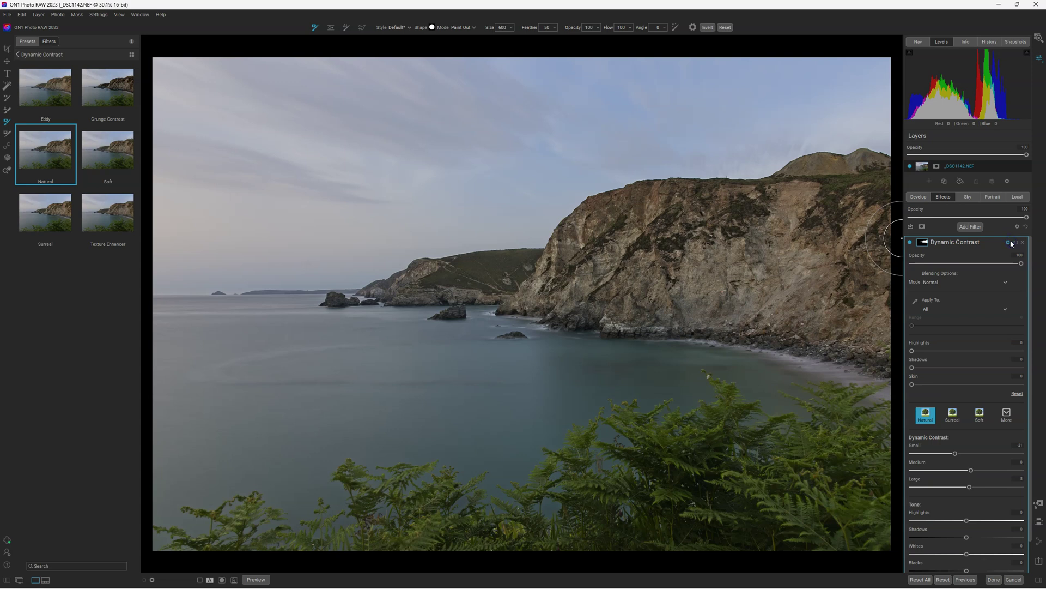
left_click(949, 282)
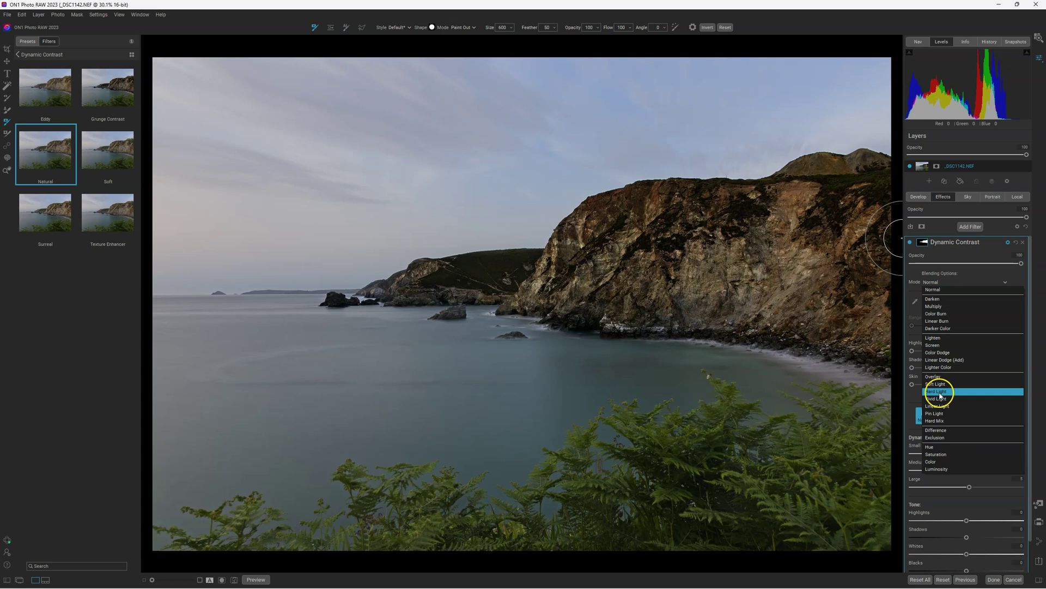
left_click(938, 391)
left_click_drag(1021, 263, 951, 255)
left_click(910, 244)
left_click(911, 243)
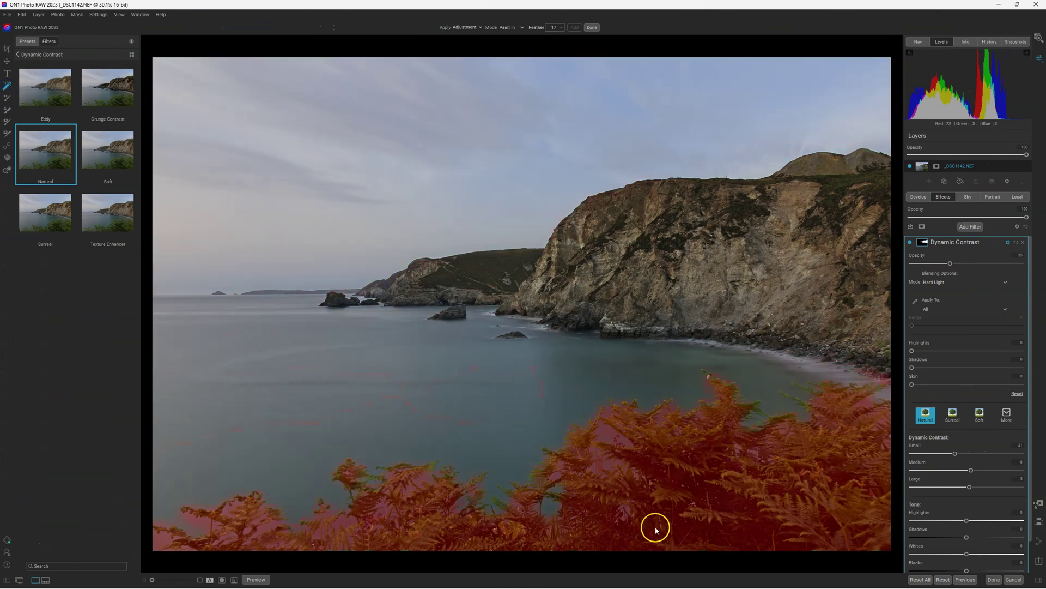
Accept the AI fern mask and bring up the Color Enhancer filter presets.
left_click(711, 514)
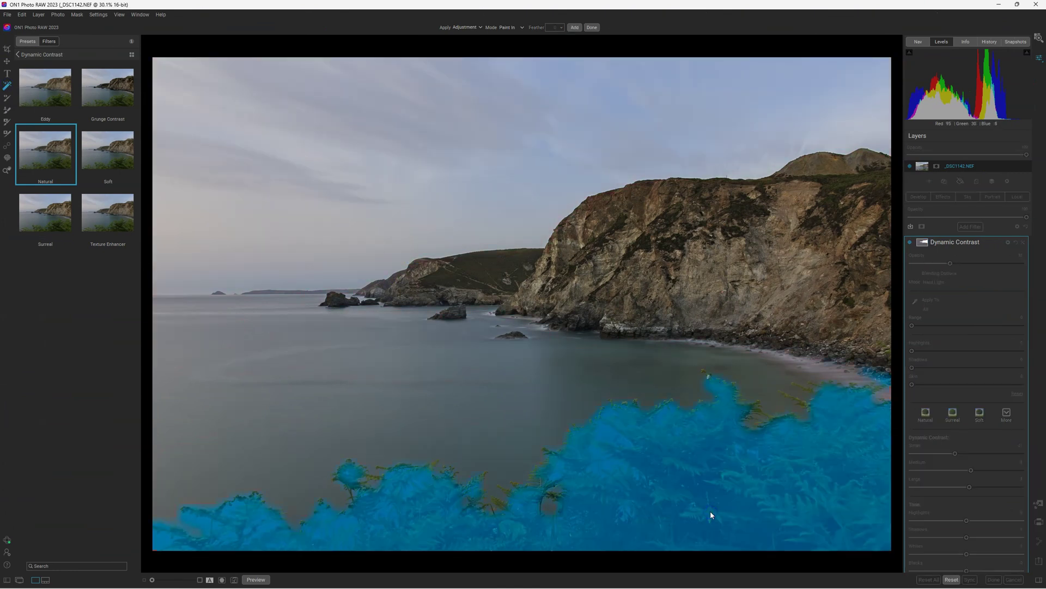
left_click(35, 56)
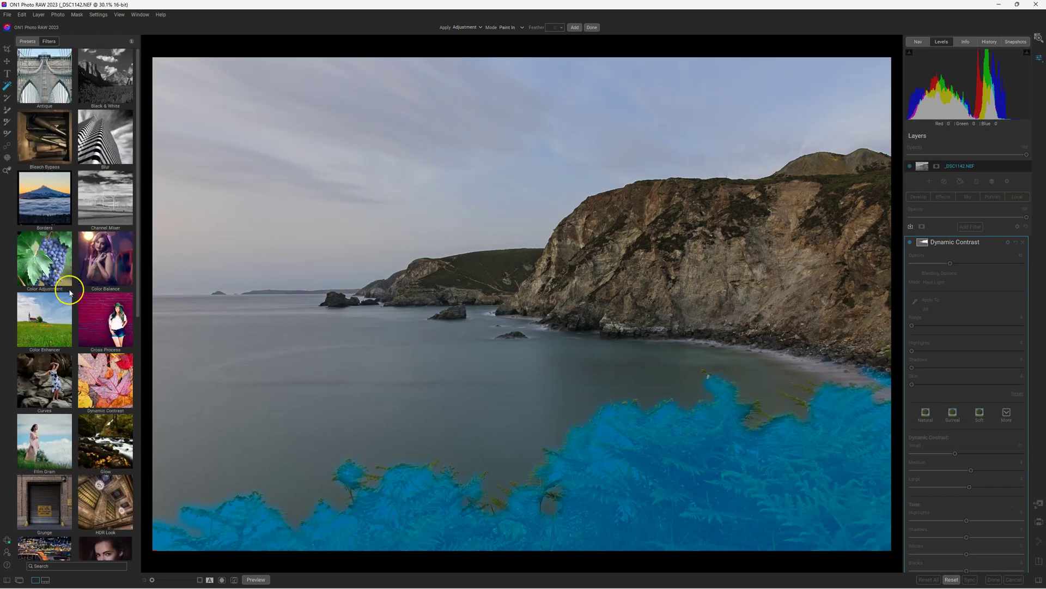
left_click(46, 320)
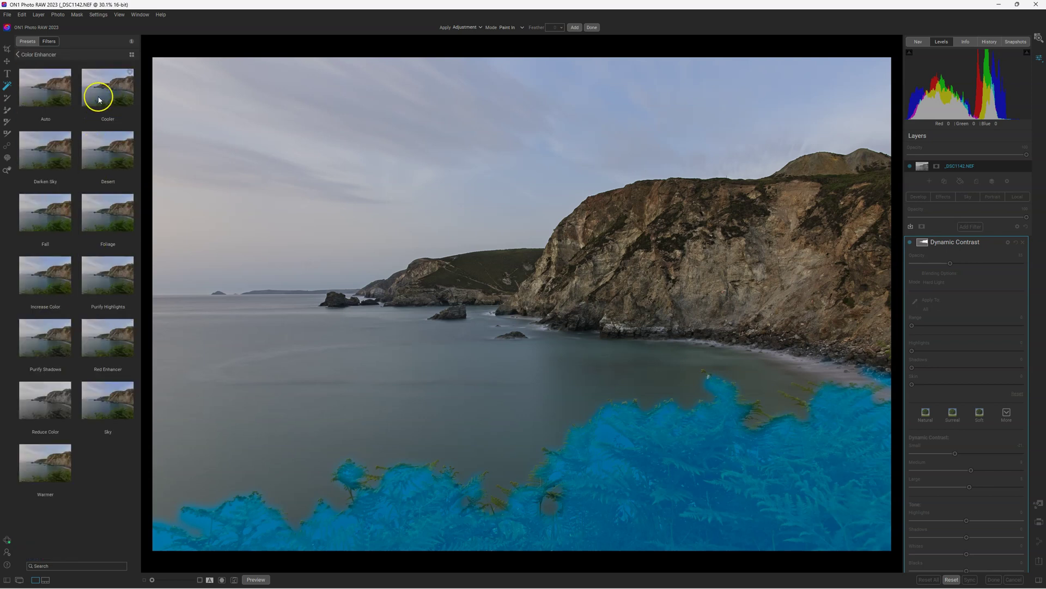
Try the Cooler, Purify Highlights, Red Enhancer, Reduce Color and Sky presets, then apply Foliage.
left_click(95, 101)
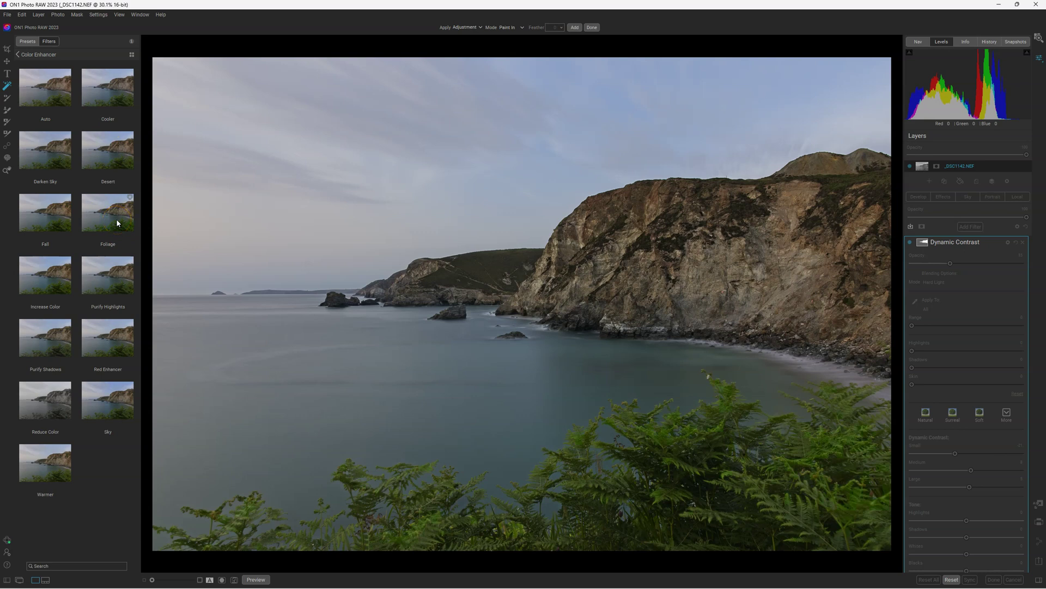
left_click(117, 282)
left_click(99, 347)
left_click(99, 338)
left_click(51, 400)
left_click(103, 413)
left_click(114, 218)
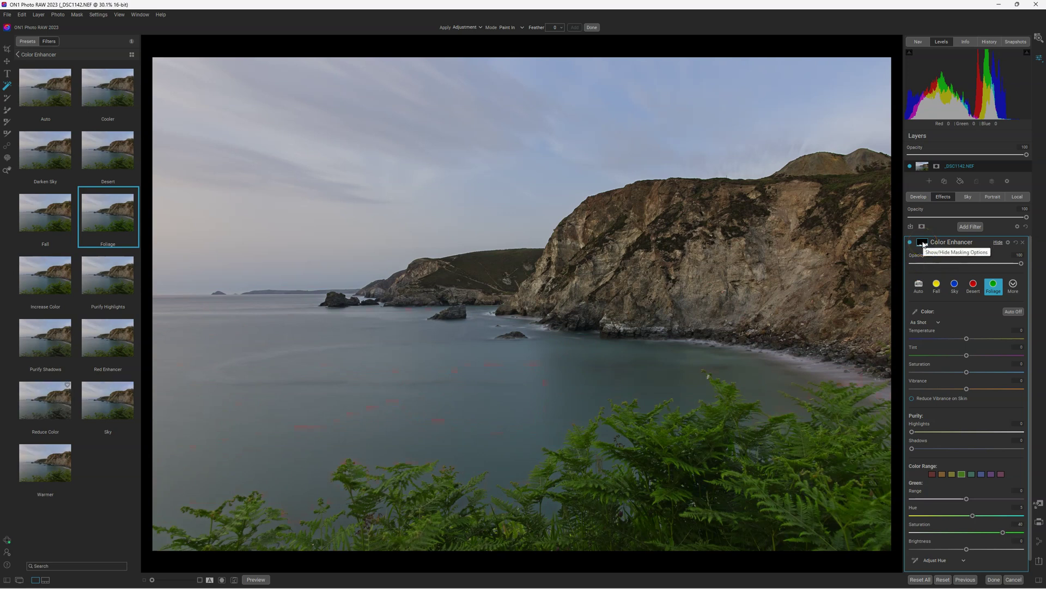
Open the Color Enhancer mask options and toggle the black-and-white view to inspect the fern mask.
left_click(923, 242)
left_click(982, 313)
left_click(982, 313)
left_click(981, 313)
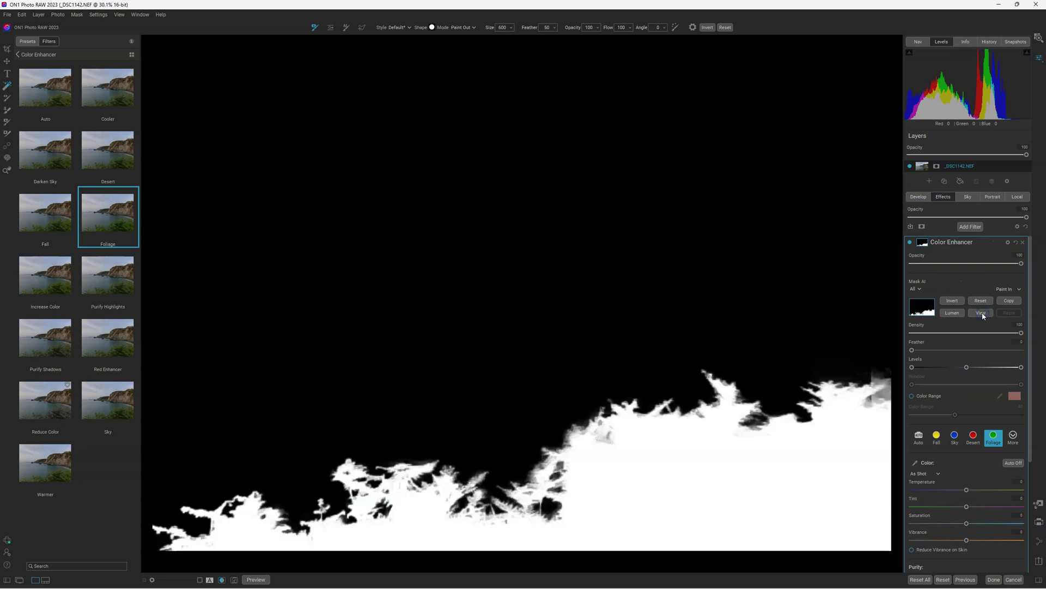
left_click(981, 313)
left_click(982, 313)
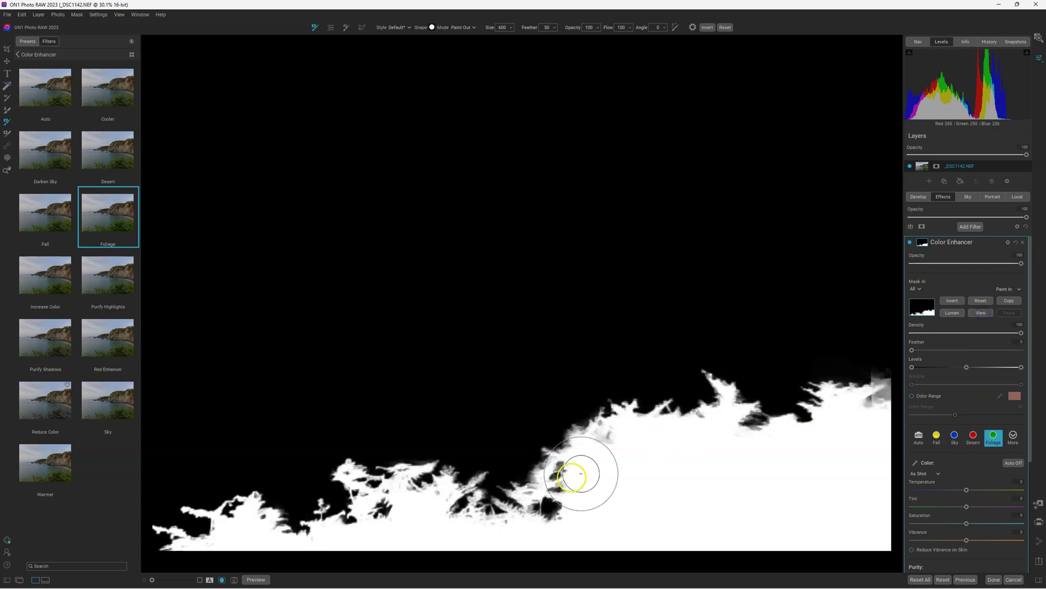
left_click(981, 313)
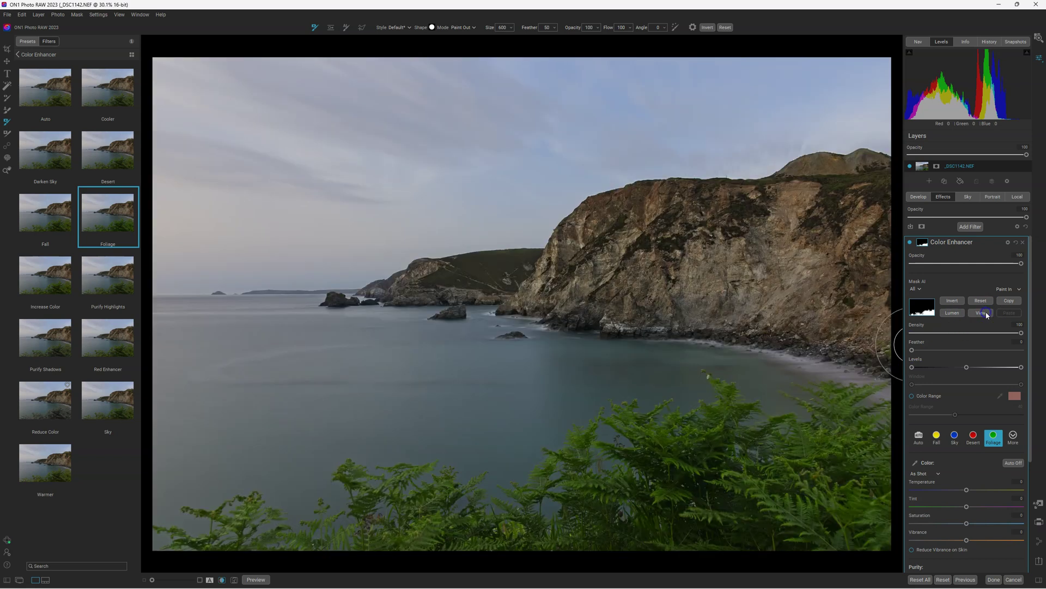
Turn on Perfect Brush, dismiss its explanation, and set the brush size to 250.
left_click(675, 29)
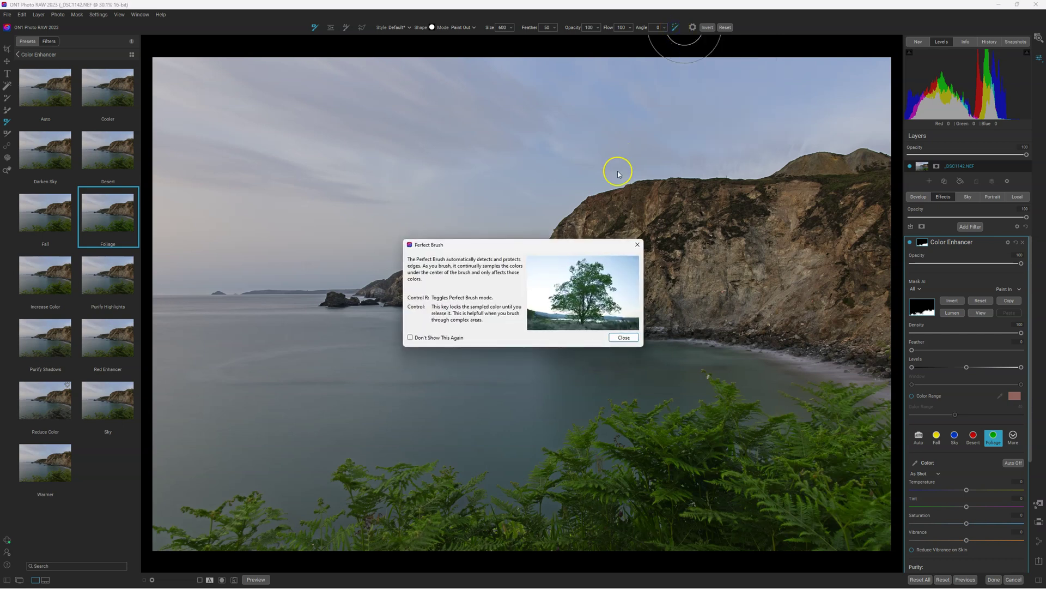
left_click(625, 340)
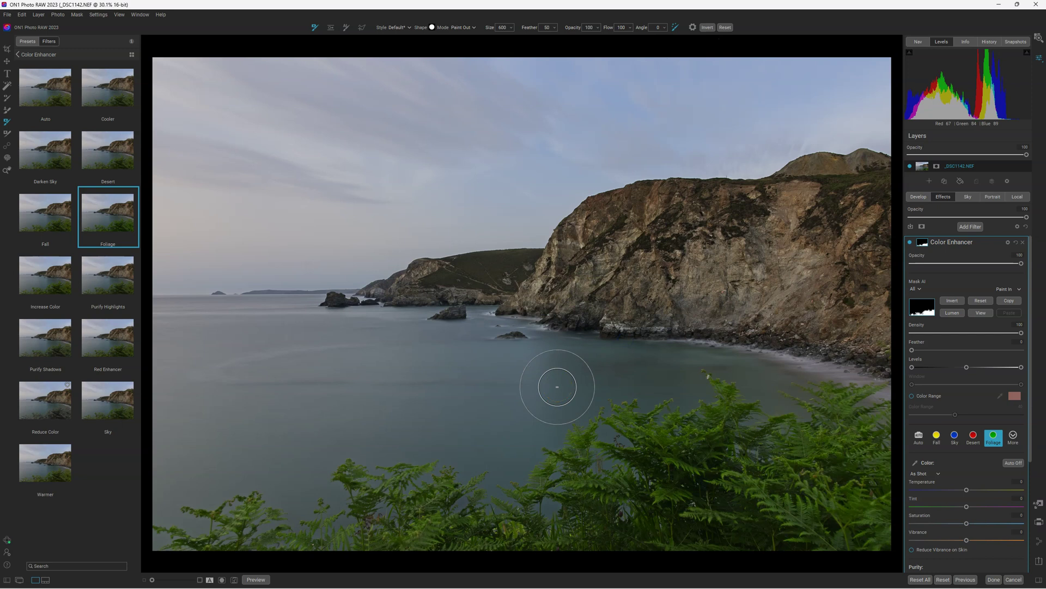
key("bracketleft")
key("bracketleft")
key("bracketleft")
key("bracketleft")
key("bracketright")
left_click(981, 312)
left_click(980, 312)
Paint a patch of ferns near the centre out of the mask, checking it in mask view.
mouse_move(609, 432)
left_mouse_down()
mouse_move(641, 446)
mouse_move(611, 441)
mouse_move(633, 450)
mouse_move(600, 461)
mouse_move(634, 463)
mouse_move(625, 471)
mouse_move(613, 457)
mouse_move(643, 433)
mouse_move(629, 433)
mouse_move(619, 458)
left_mouse_up()
left_click(980, 313)
mouse_move(649, 434)
left_mouse_down()
mouse_move(619, 481)
mouse_move(600, 447)
left_mouse_up()
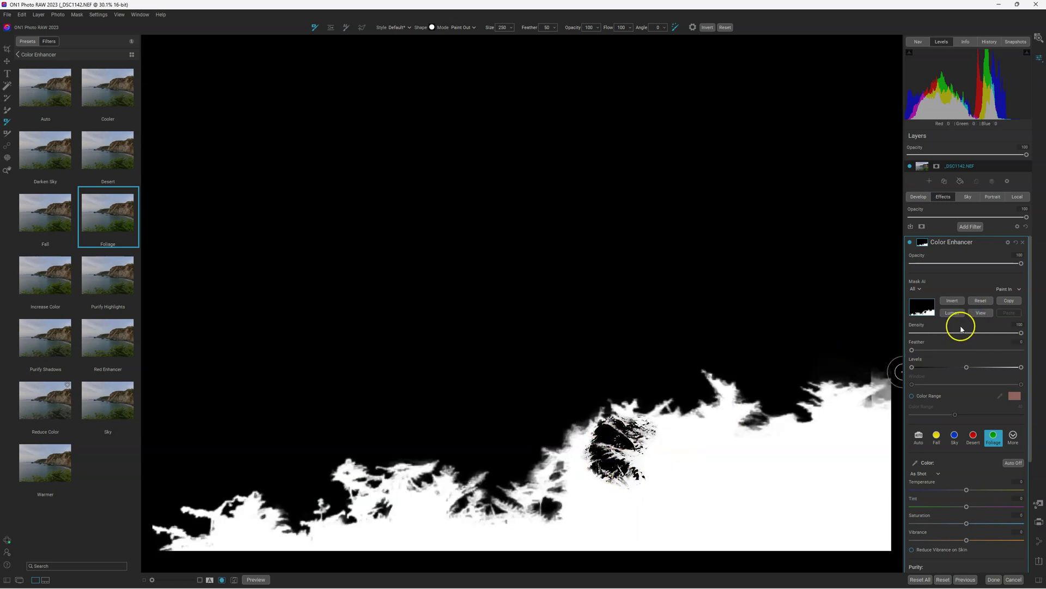
left_click(984, 313)
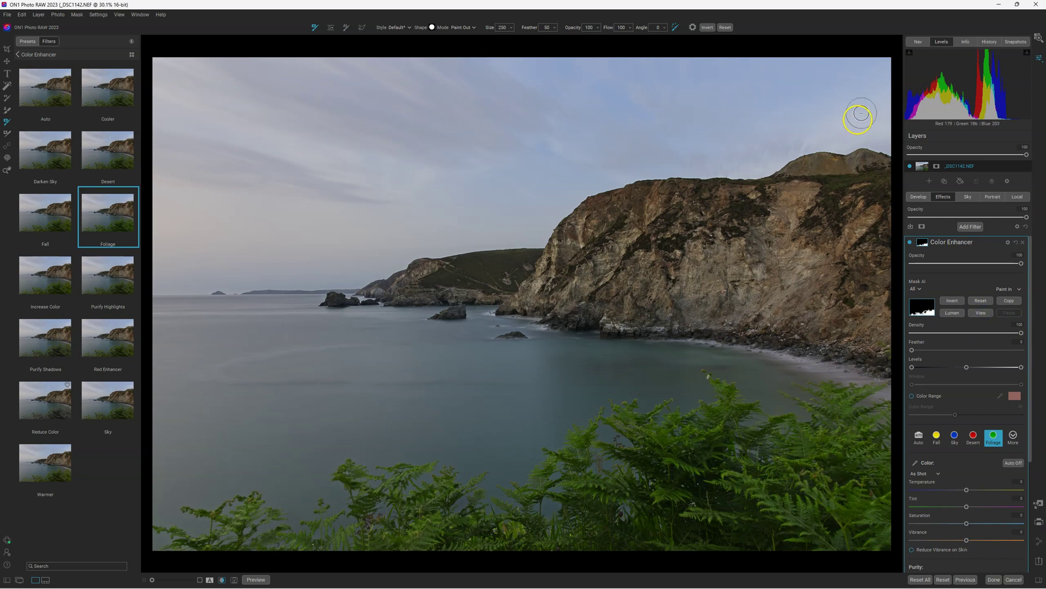
left_click(693, 28)
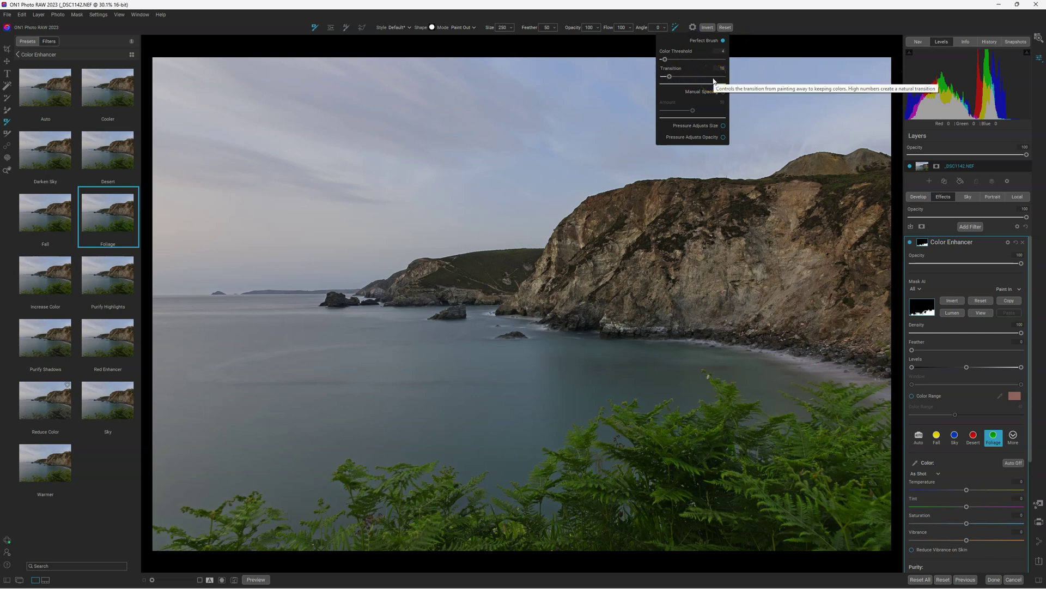
left_click(738, 47)
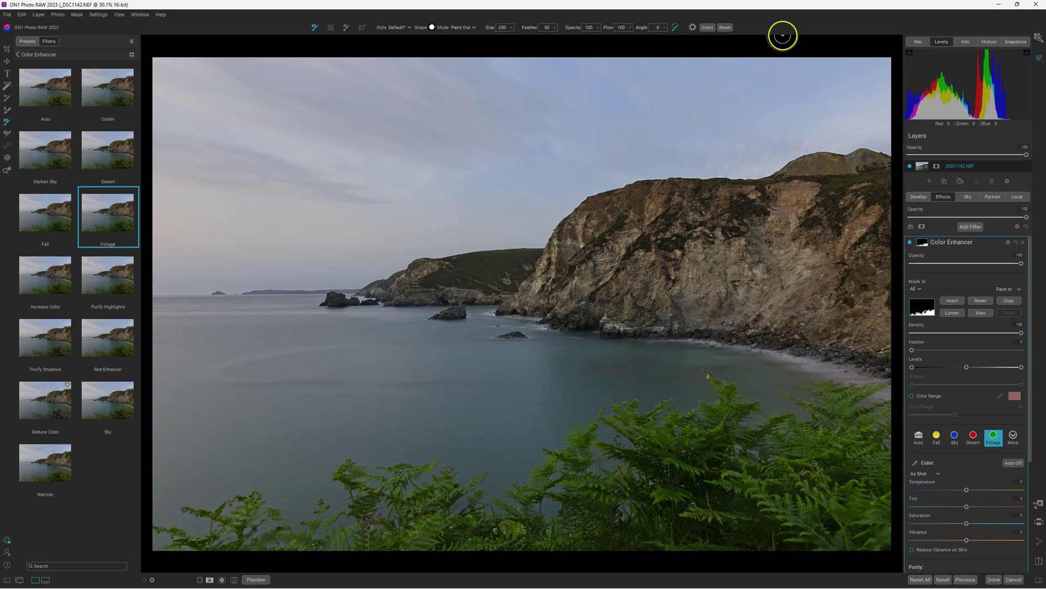